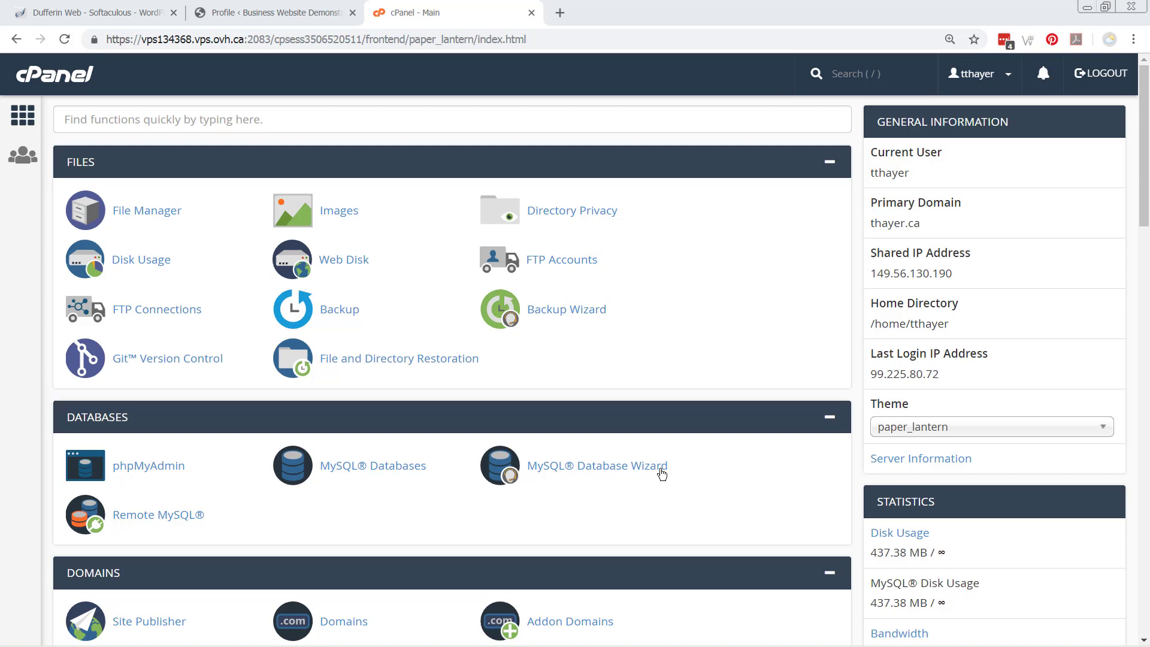
Leave the Softaculous success page and return to the Dufferin Web cPanel home dashboard.
click(74, 13)
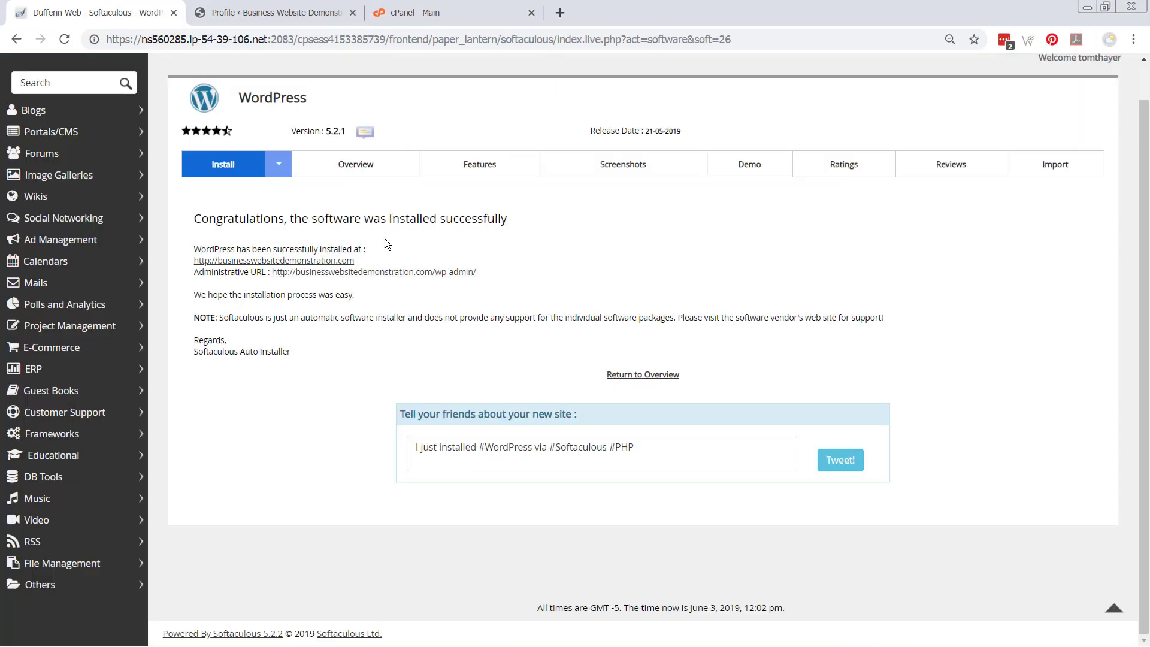
scroll(385, 238, up, 1)
click(912, 69)
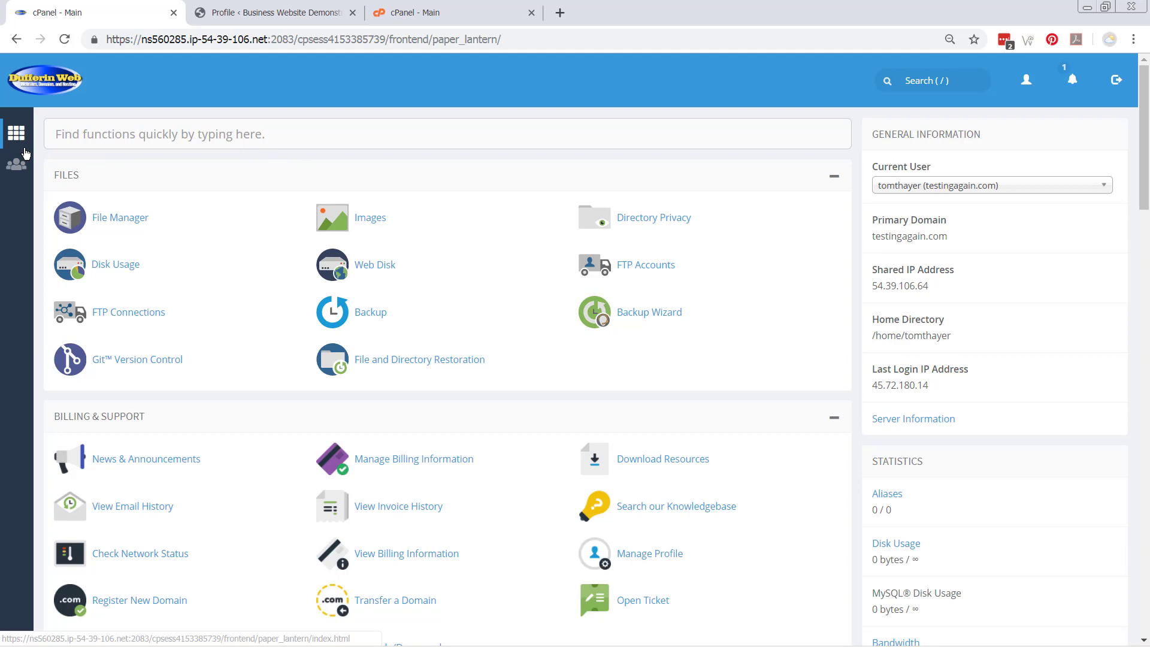
click(436, 15)
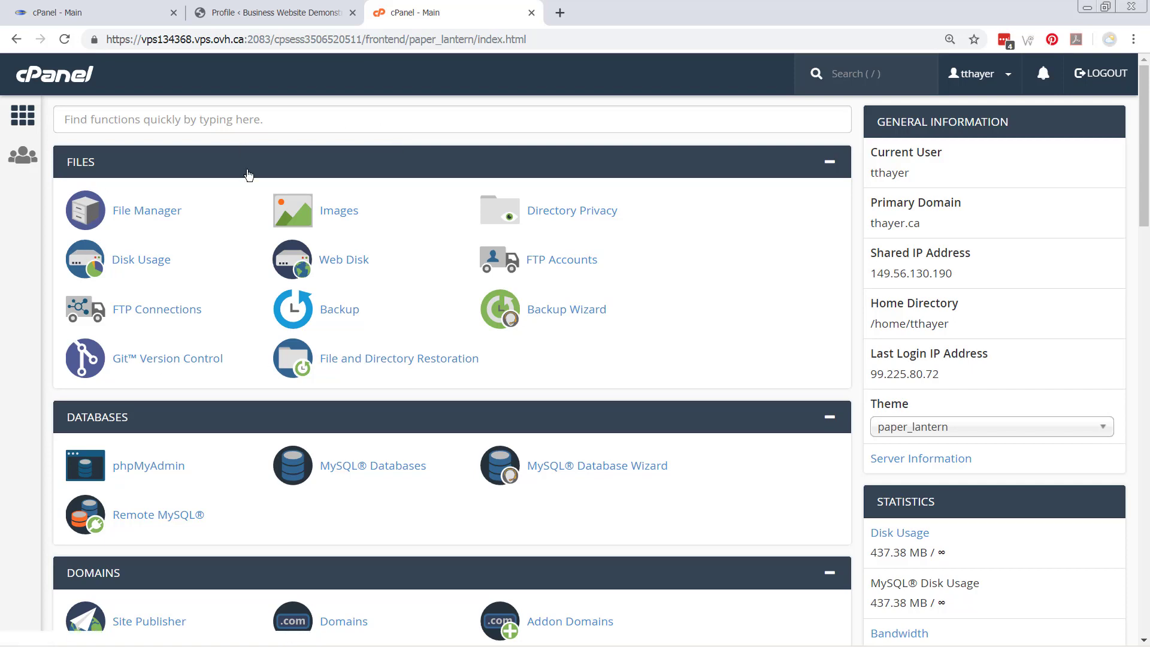
Move from the Dufferin Web dashboard to the thayer.ca account's cPanel dashboard tab.
click(85, 15)
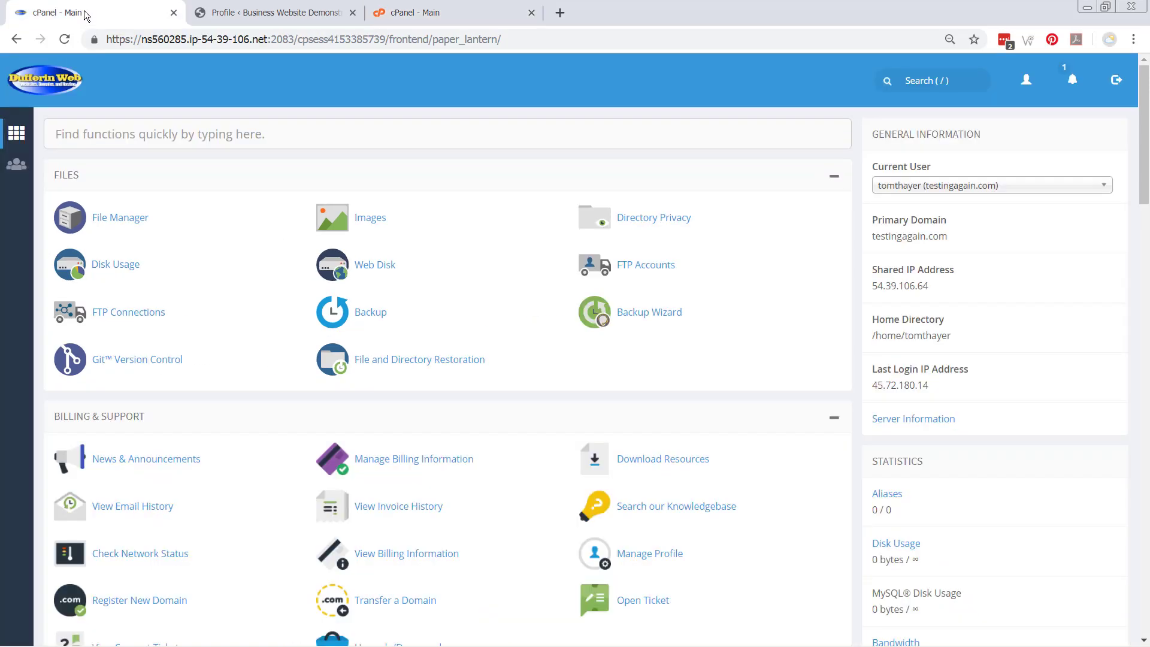
scroll(172, 259, down, 2)
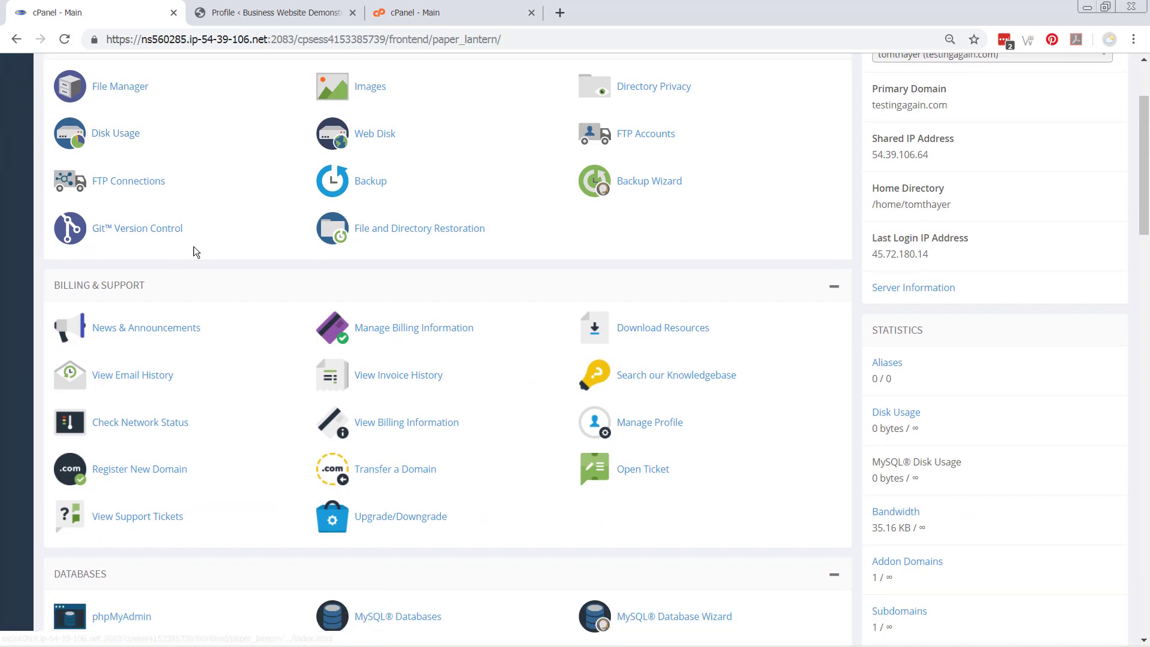
scroll(209, 438, up, 1)
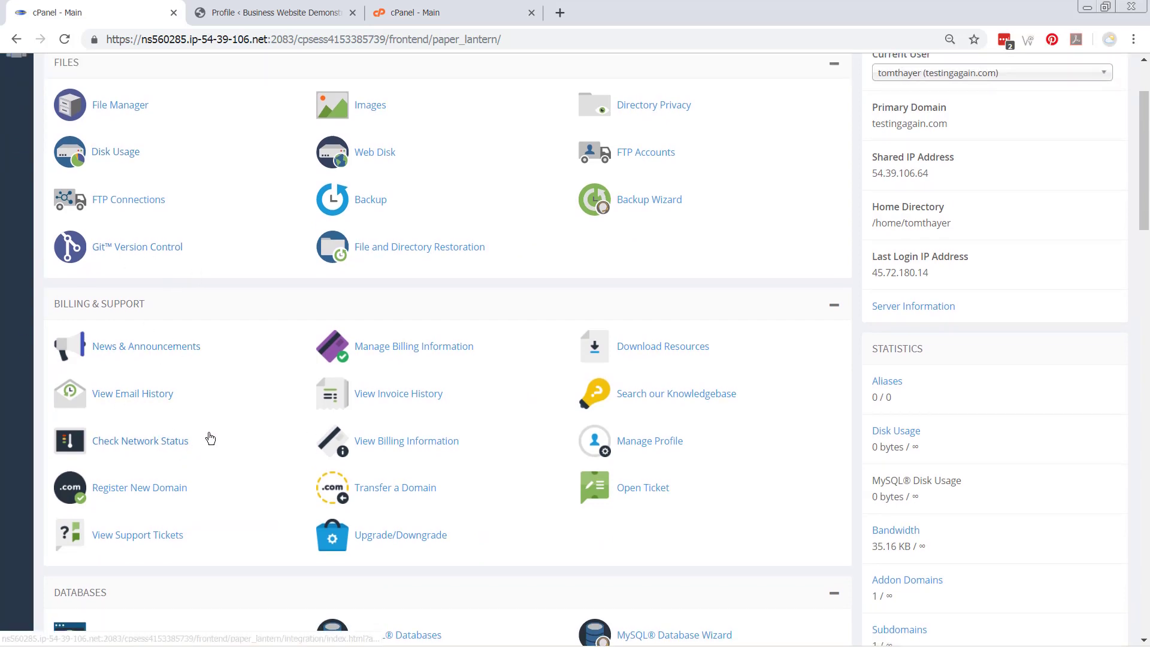
scroll(210, 438, up, 2)
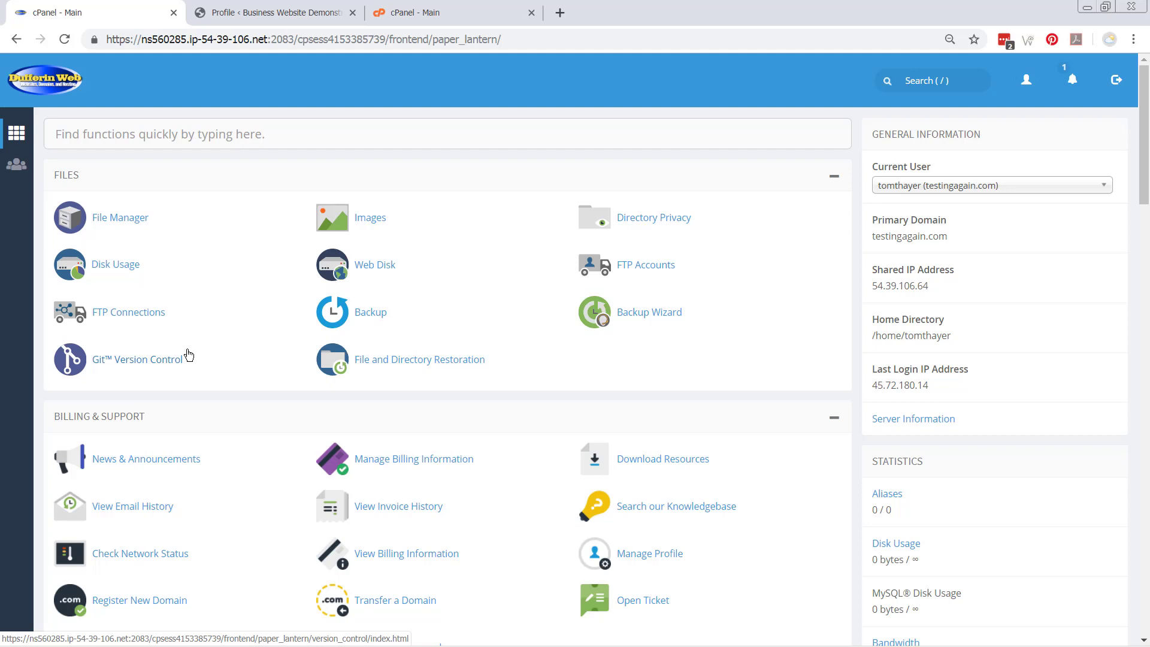
click(447, 20)
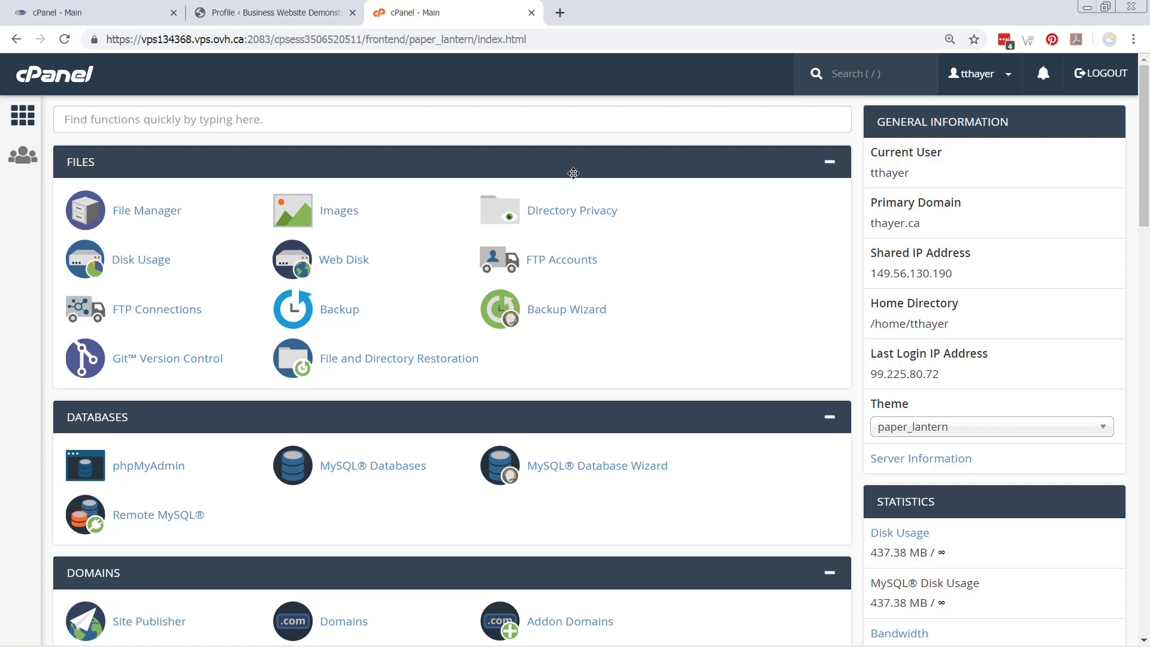
Scan the thayer.ca dashboard from bottom to top to locate Addon Domains under Domains.
click(106, 14)
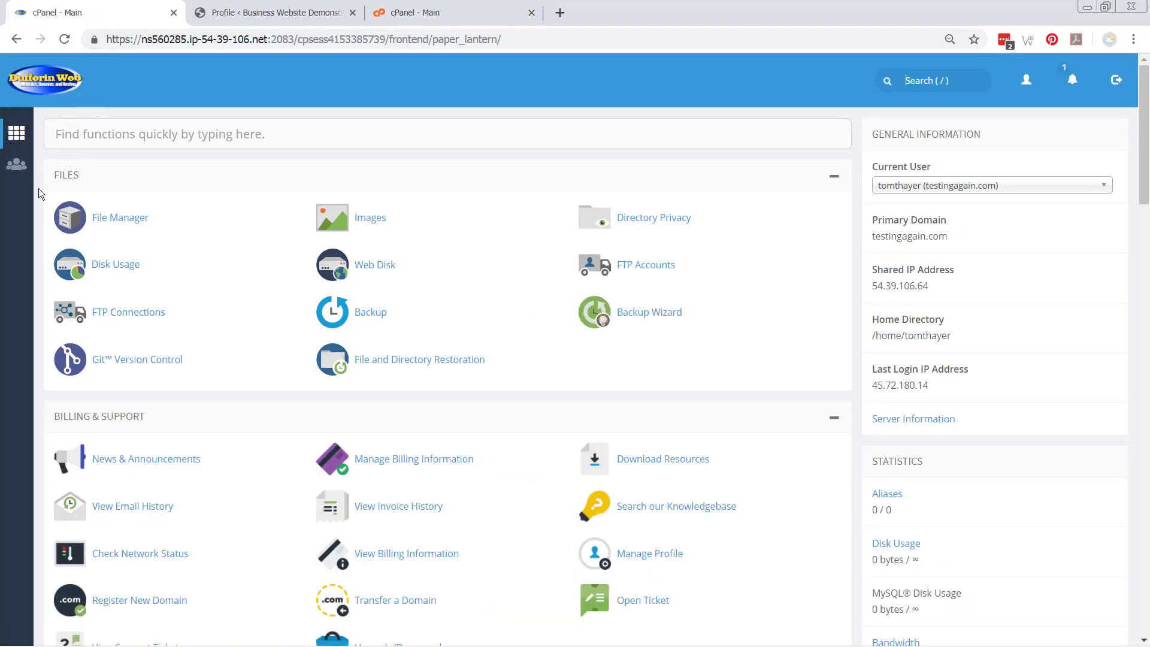
scroll(35, 189, down, 15)
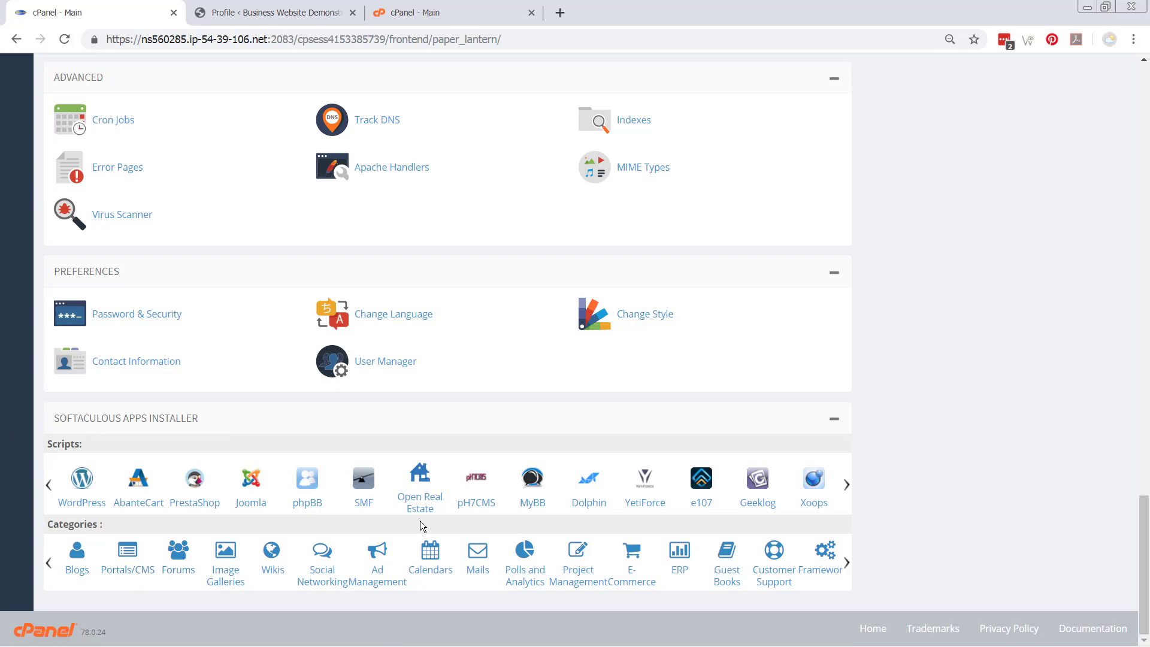
click(412, 15)
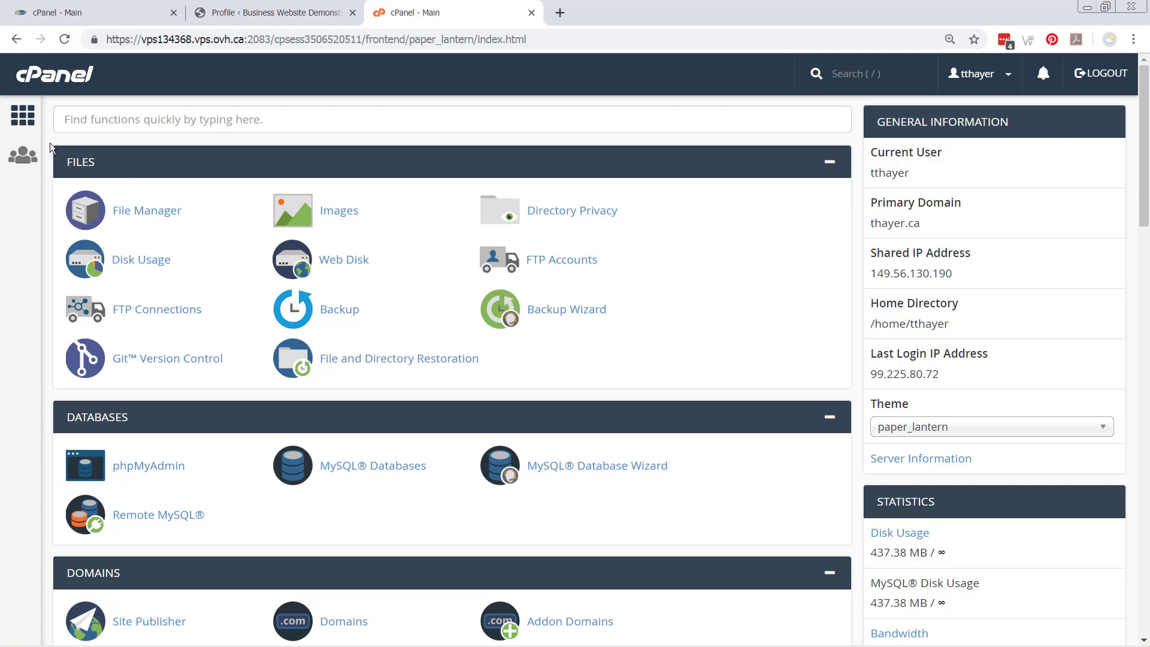
key(End)
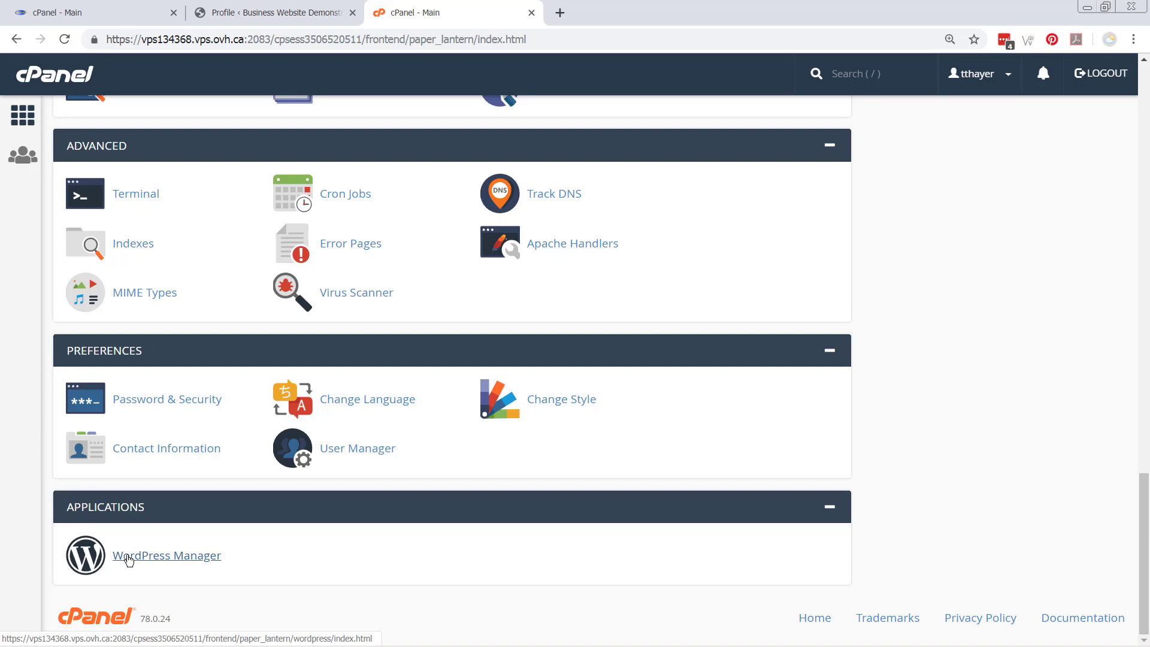
key(Home)
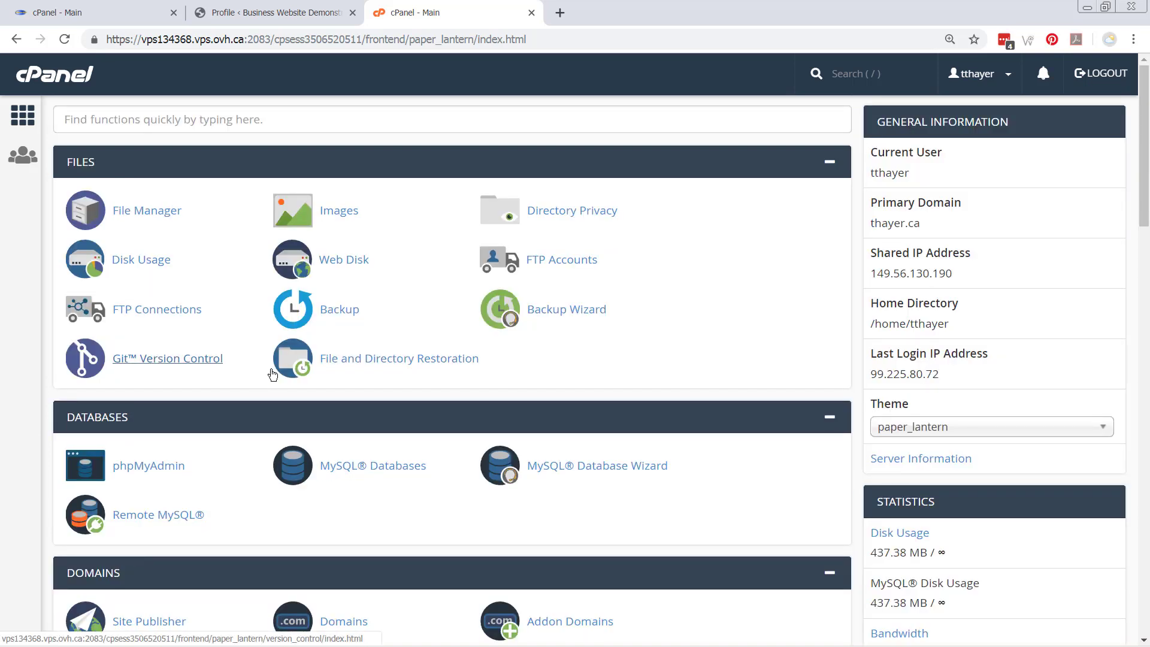
scroll(272, 372, down, 2)
Open Addon Domains and copy the domain from the WordPress site's web address.
click(572, 515)
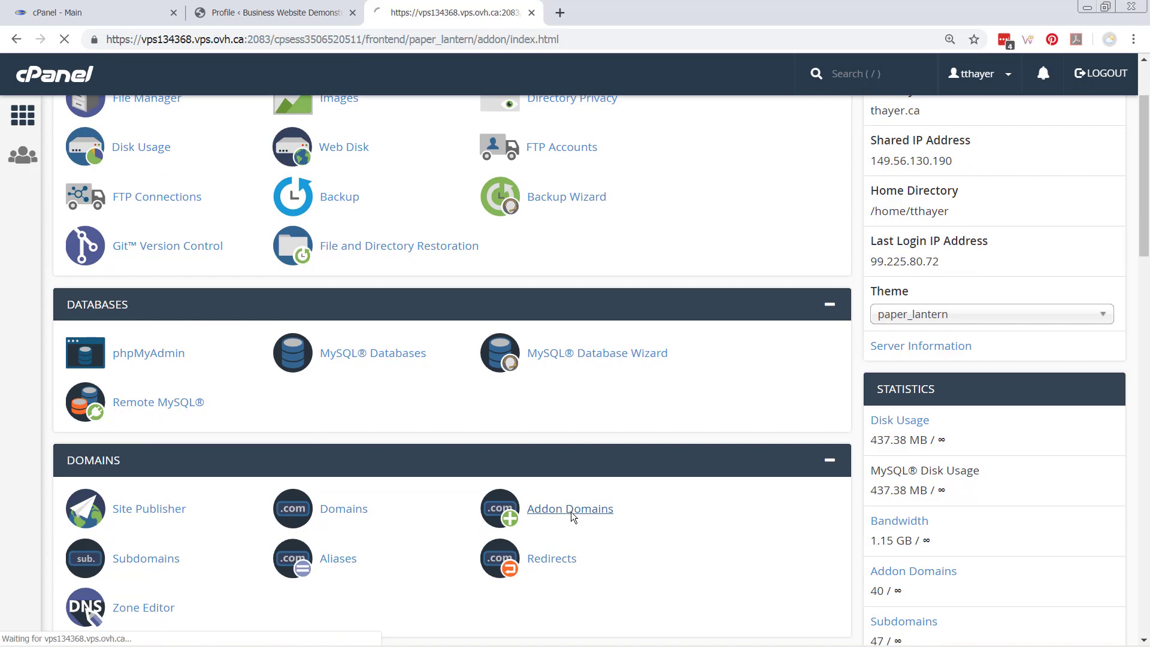
text(dslrcameras.ca)
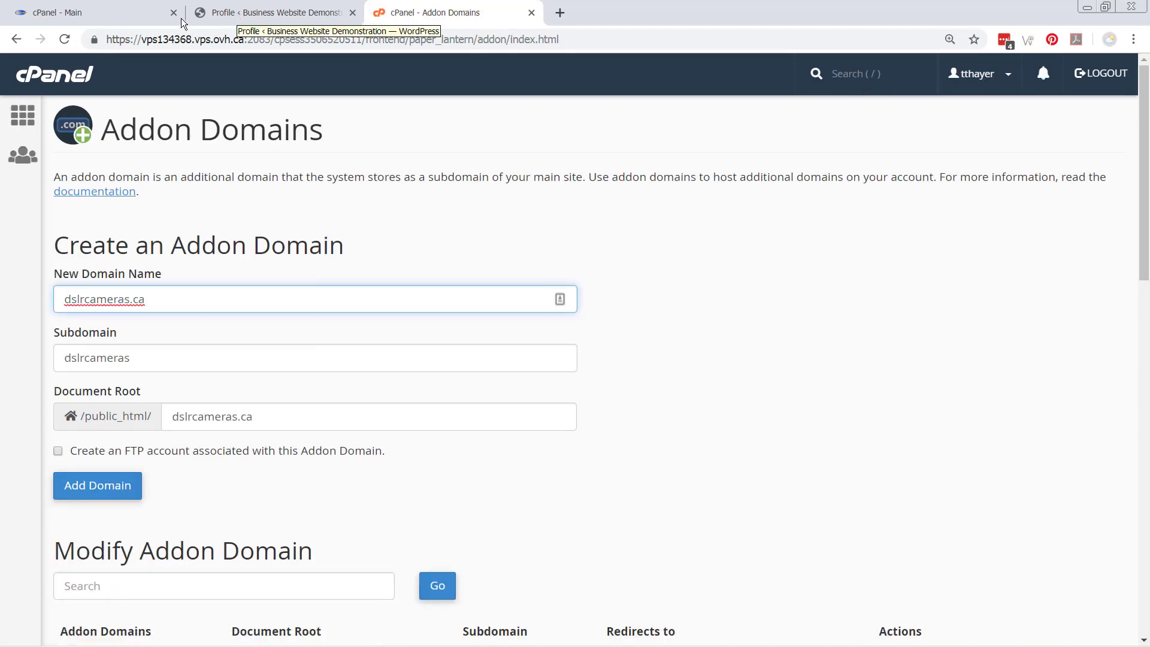
click(248, 15)
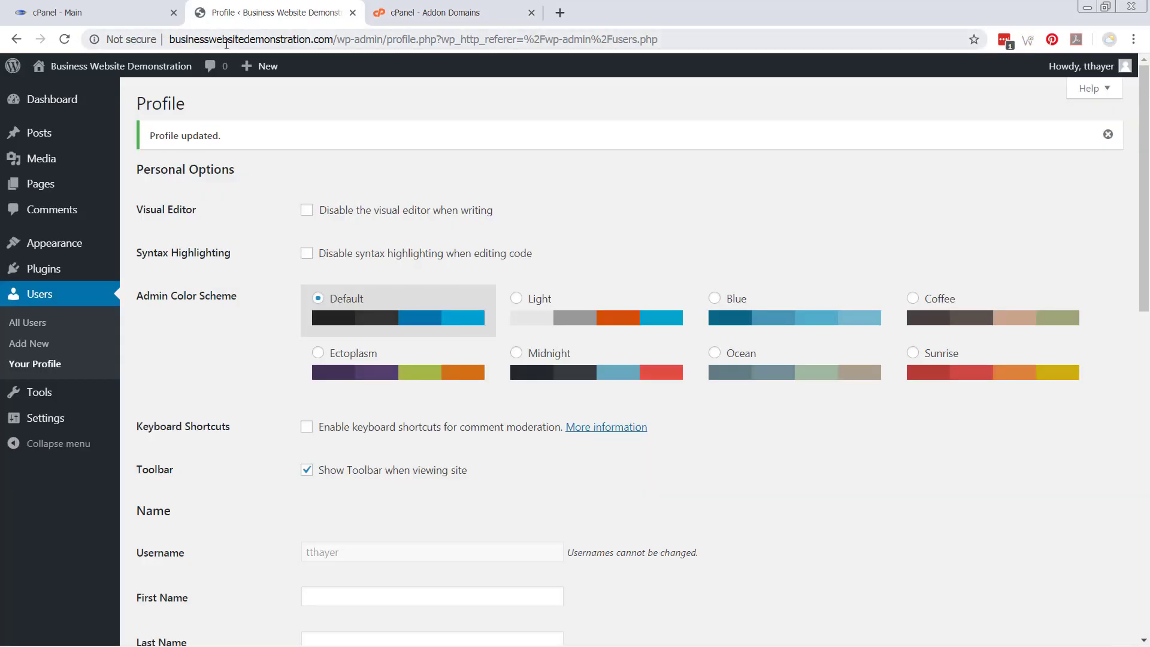
click(192, 40)
click(173, 38)
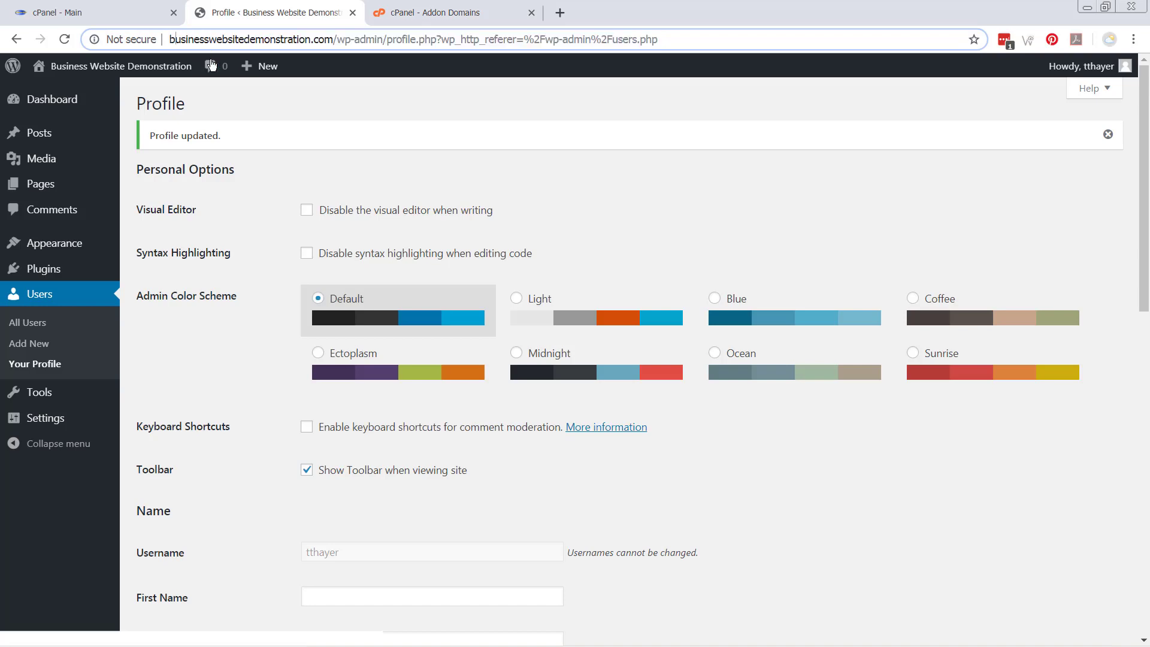
key(shift+Right)
key(shift+Right)
key(shift+Right)
key(shift+Right)
key(shift+Right)
key(shift+Right)
key(shift+Right)
key(shift+Right)
key(shift+Right)
key(shift+Right)
key(shift+Right)
key(shift+Right)
key(shift+Right)
key(shift+Right)
key(shift+Right)
key(shift+Right)
key(shift+Right)
key(shift+Right)
key(shift+Right)
key(shift+Right)
key(ctrl+c)
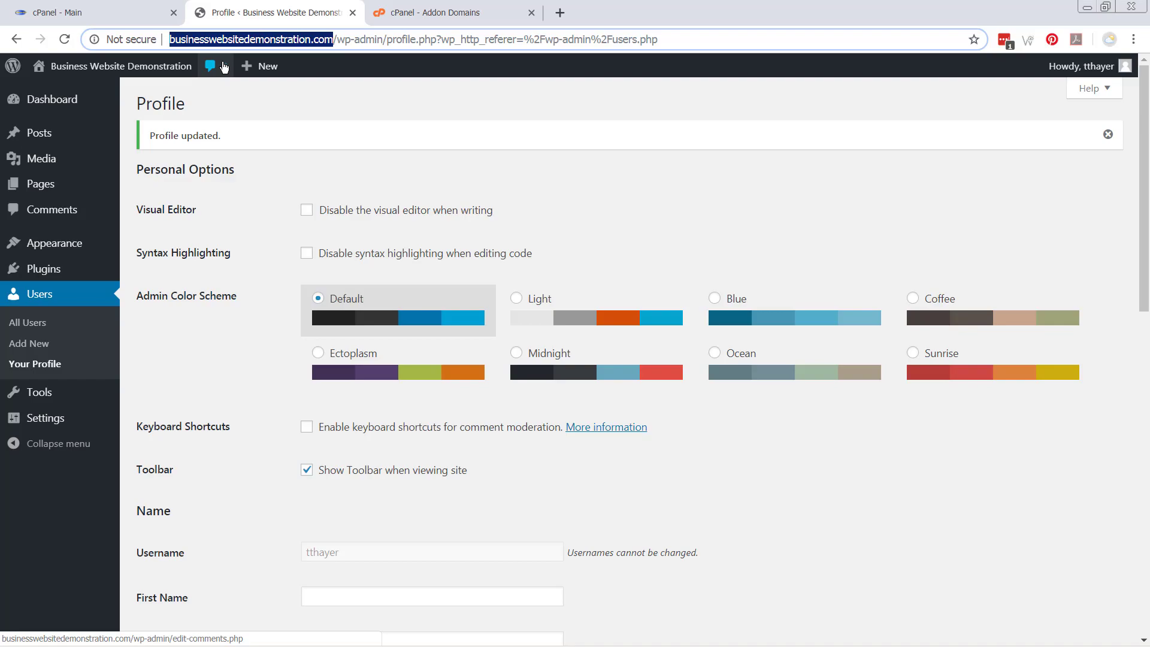
Enter businesswebsitedemonstration.com as the new domain, let subdomain and document root auto-fill, and add it.
click(416, 15)
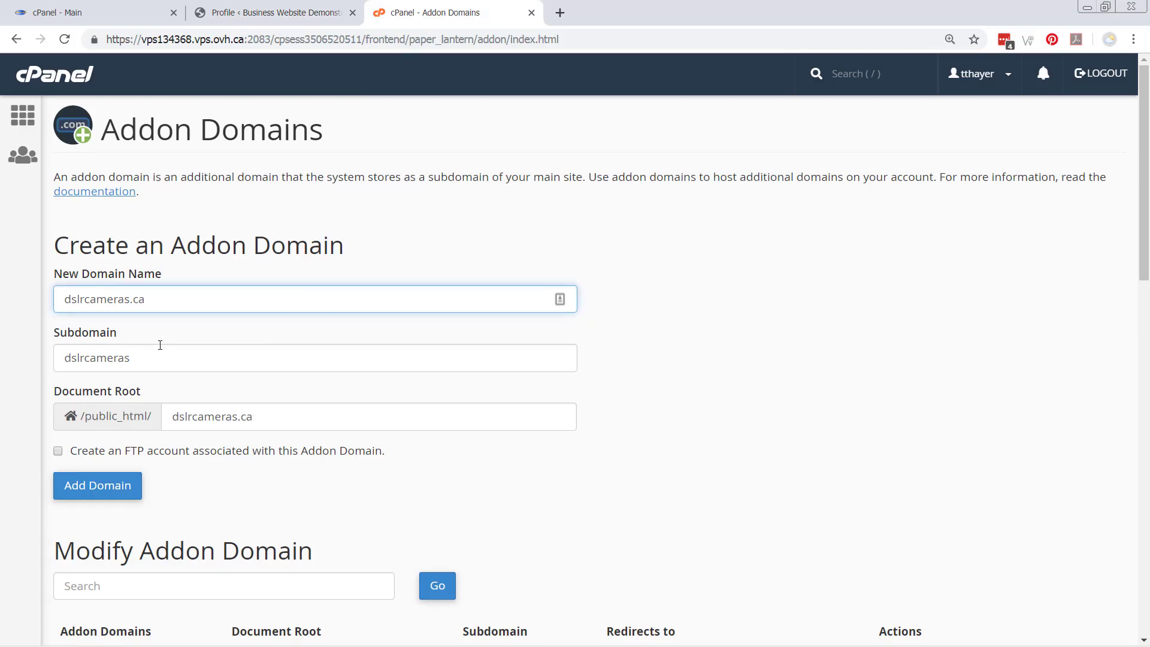
drag(169, 299, 3, 303)
key(ctrl+v)
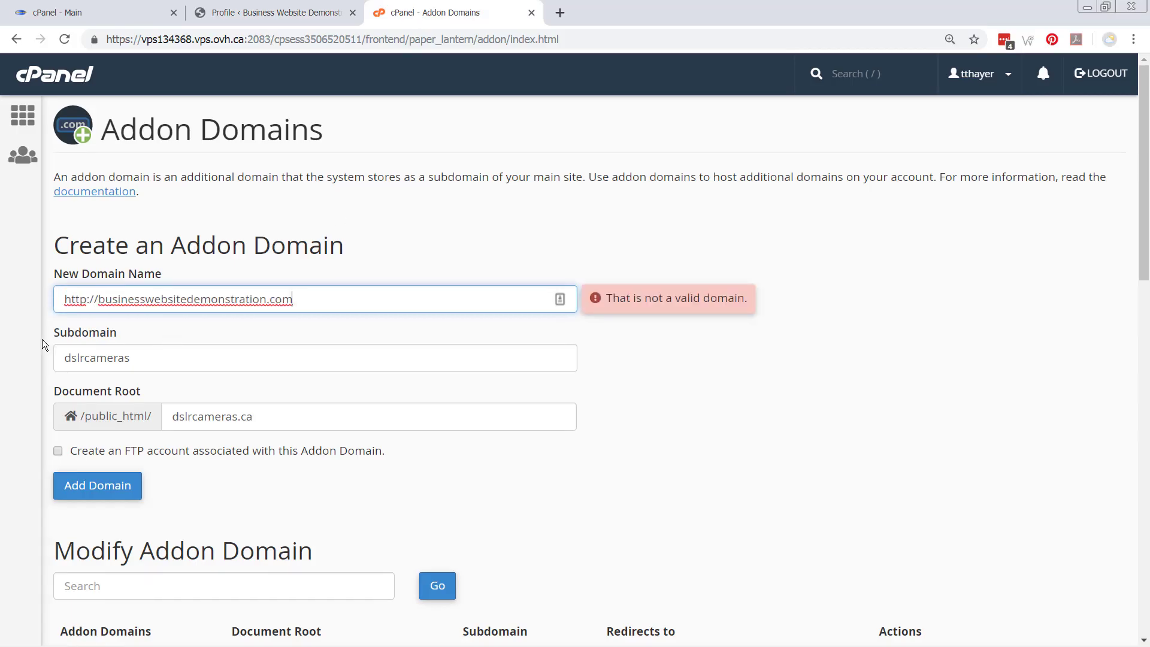
key(Home)
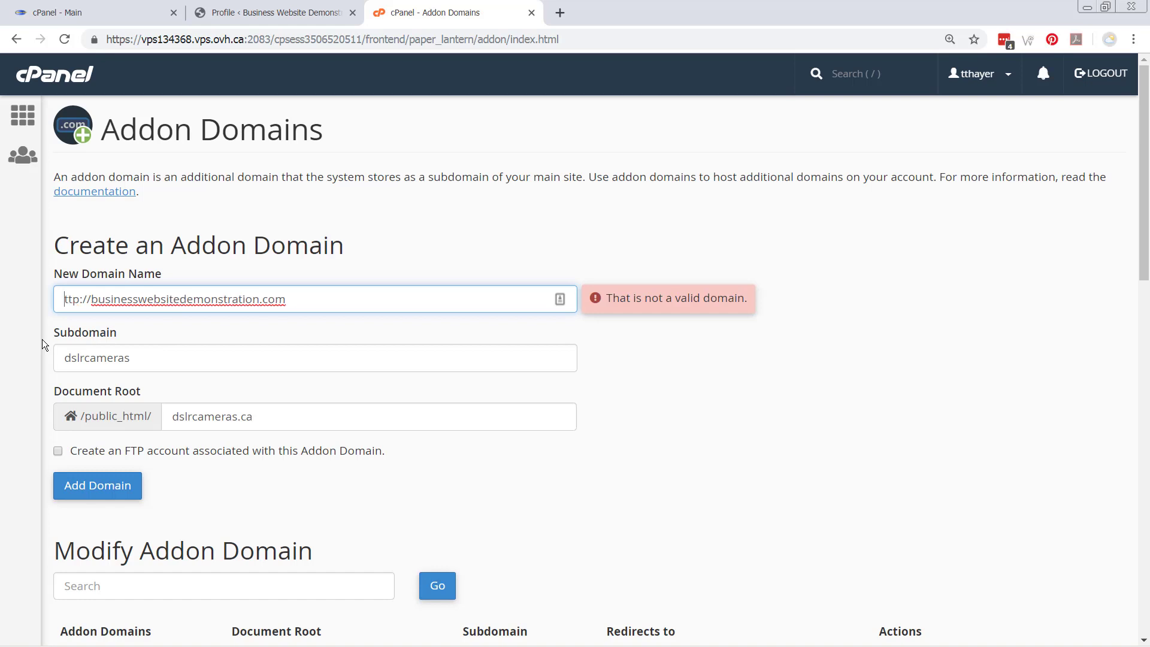
key(Delete)
key(Delete)
key(Delete)
key(Delete)
key(Delete)
key(Delete)
key(Delete)
key(Tab)
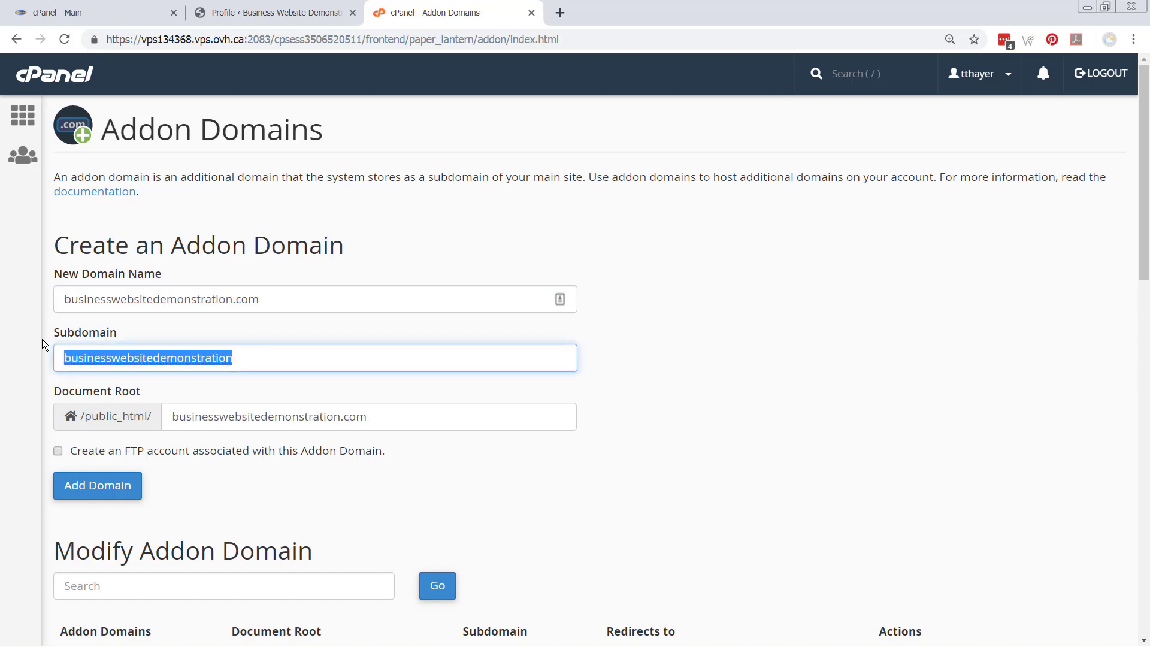
click(115, 491)
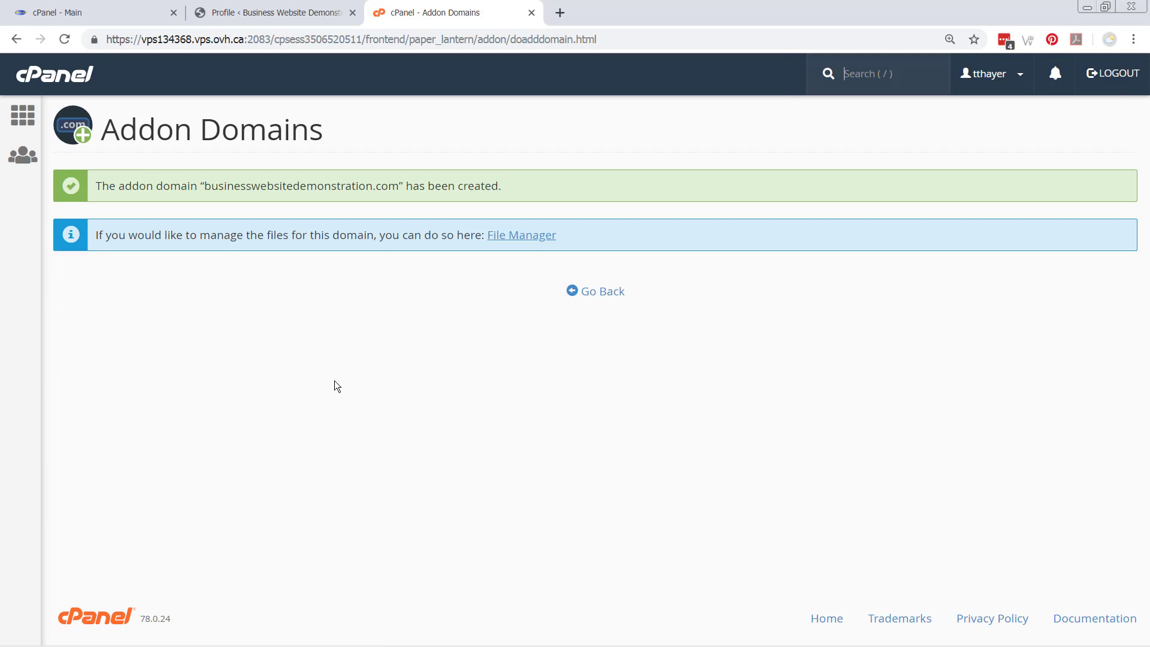
From cPanel home, search functions for 'word' and open WordPress Manager.
click(24, 118)
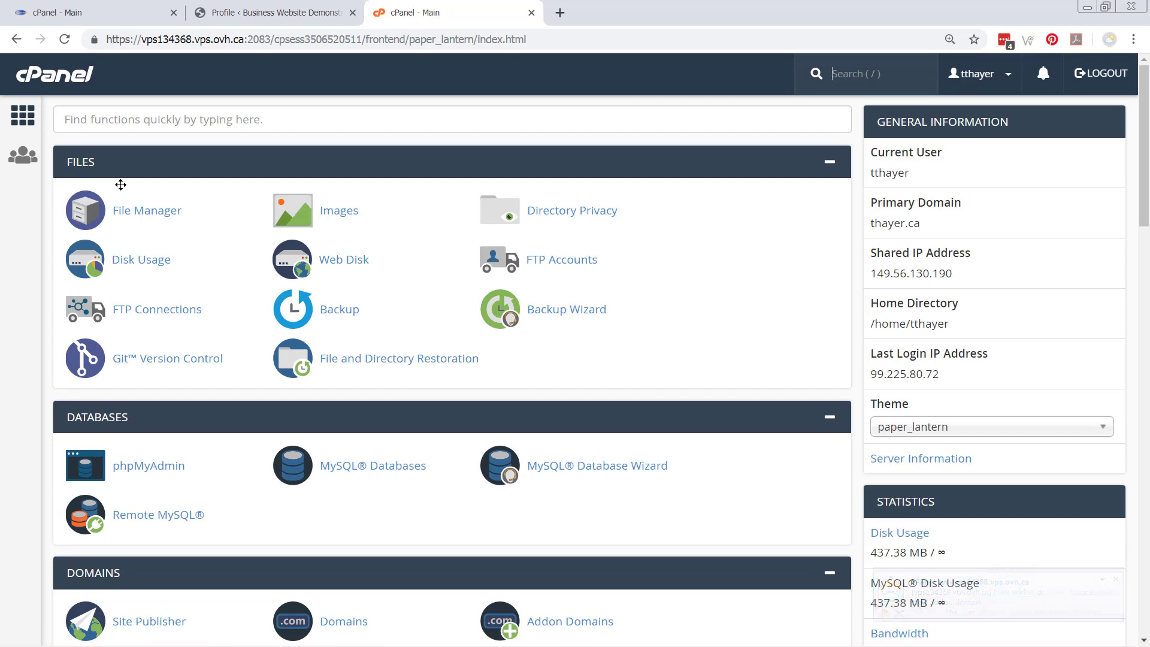
click(99, 121)
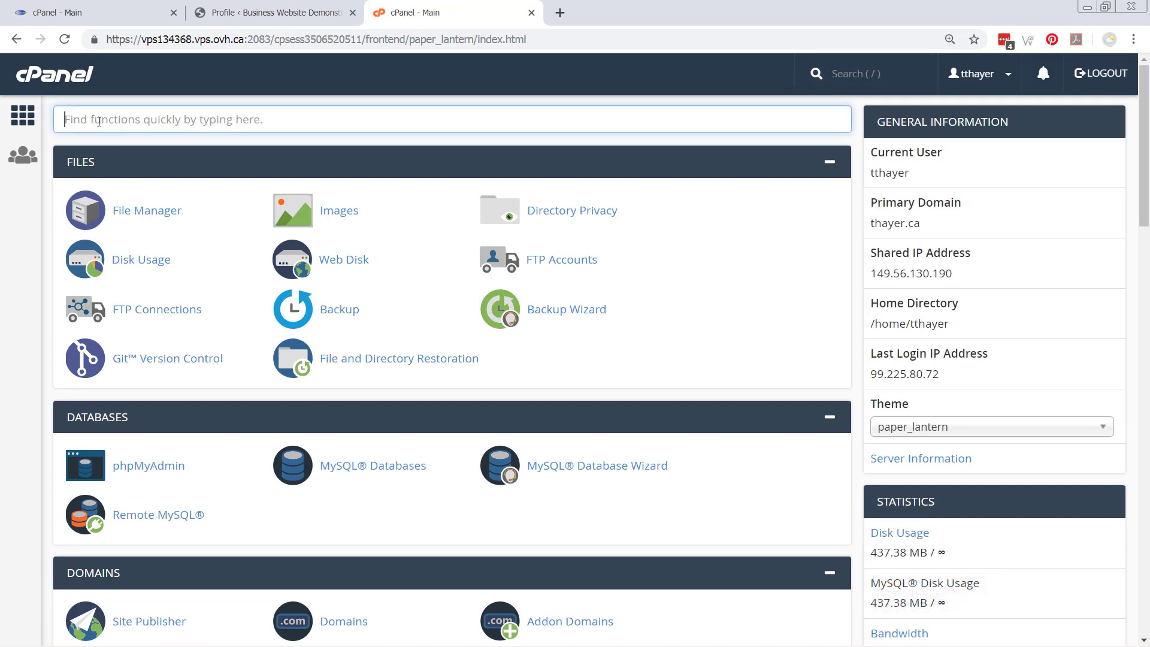
text(word)
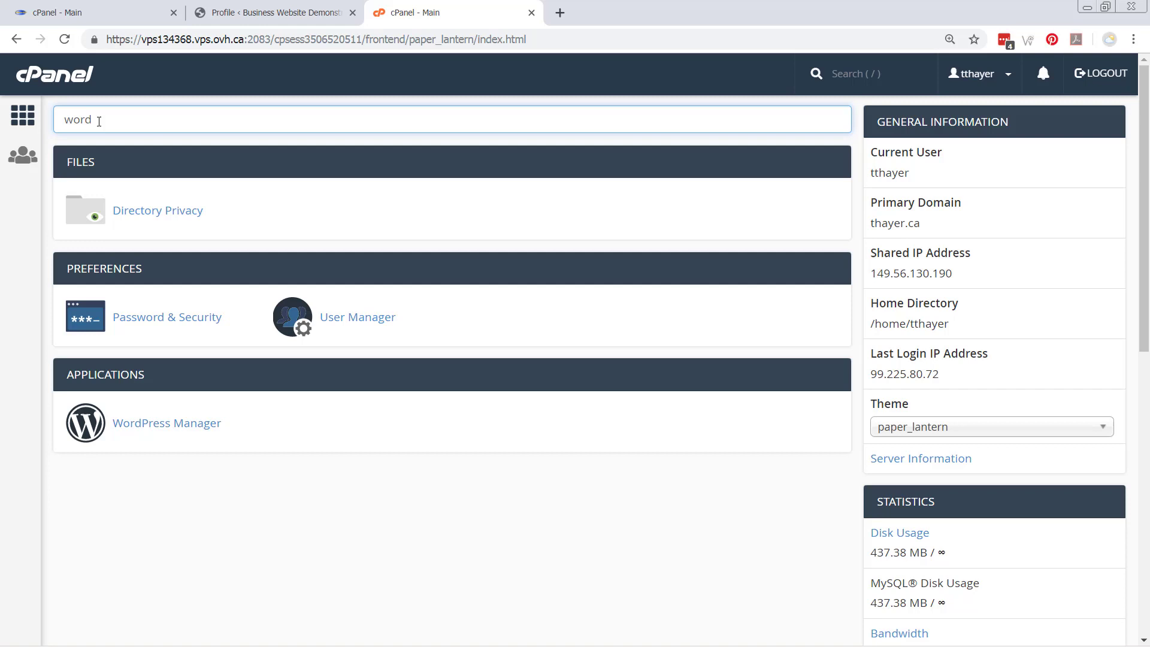
click(157, 424)
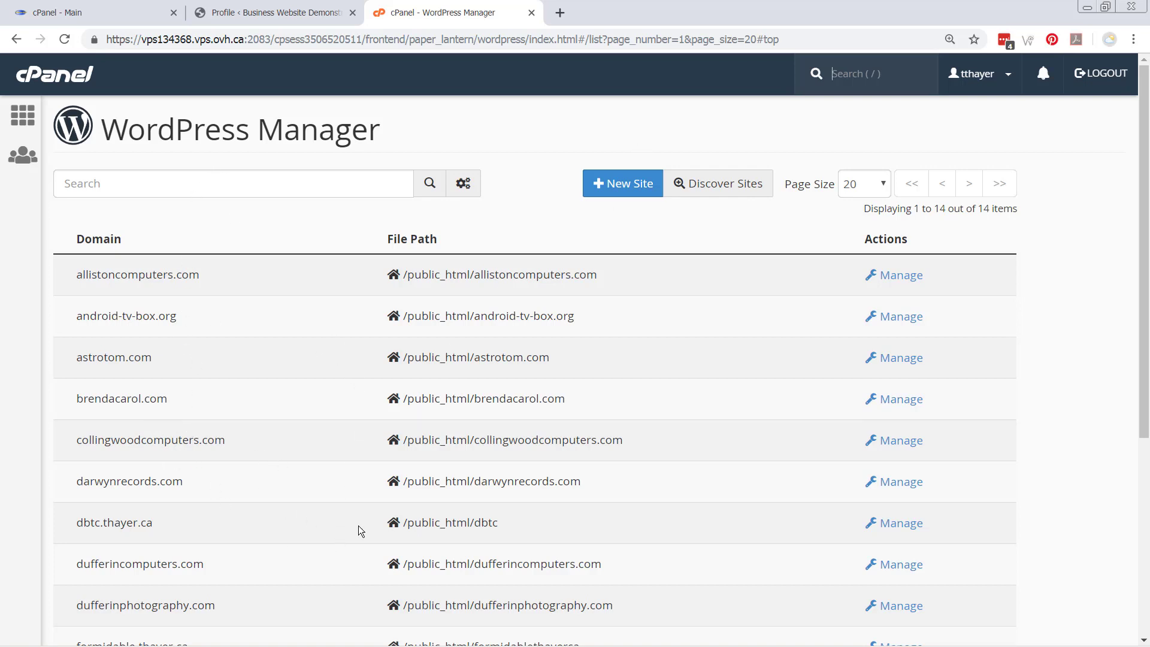
click(623, 190)
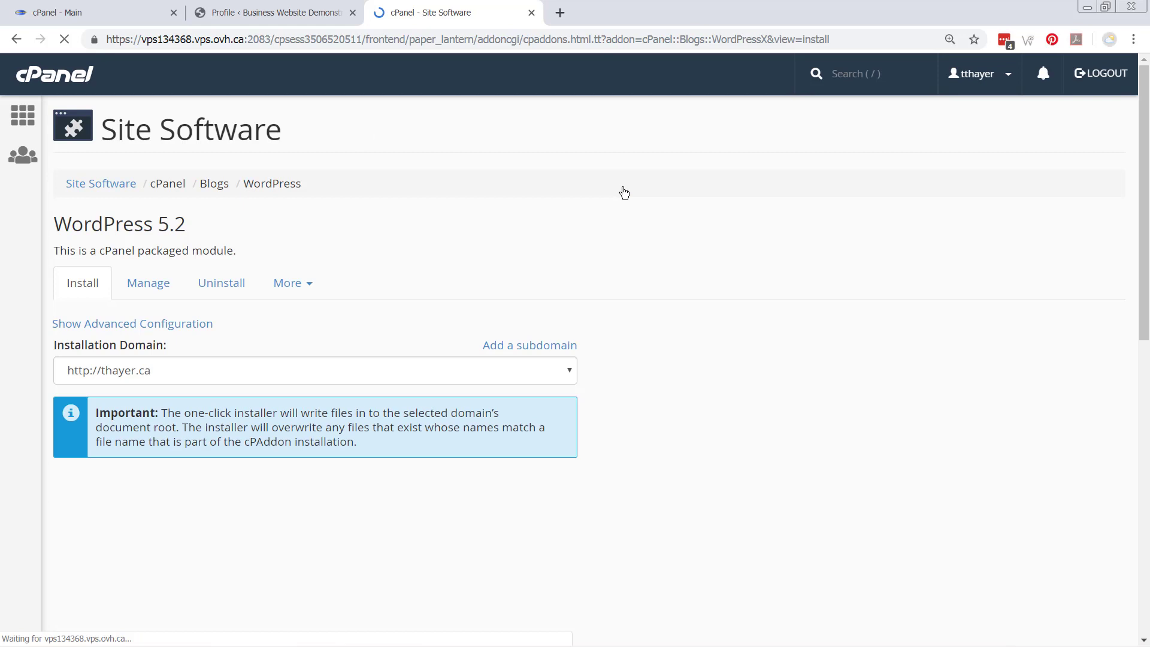
click(217, 371)
scroll(198, 210, up, 10)
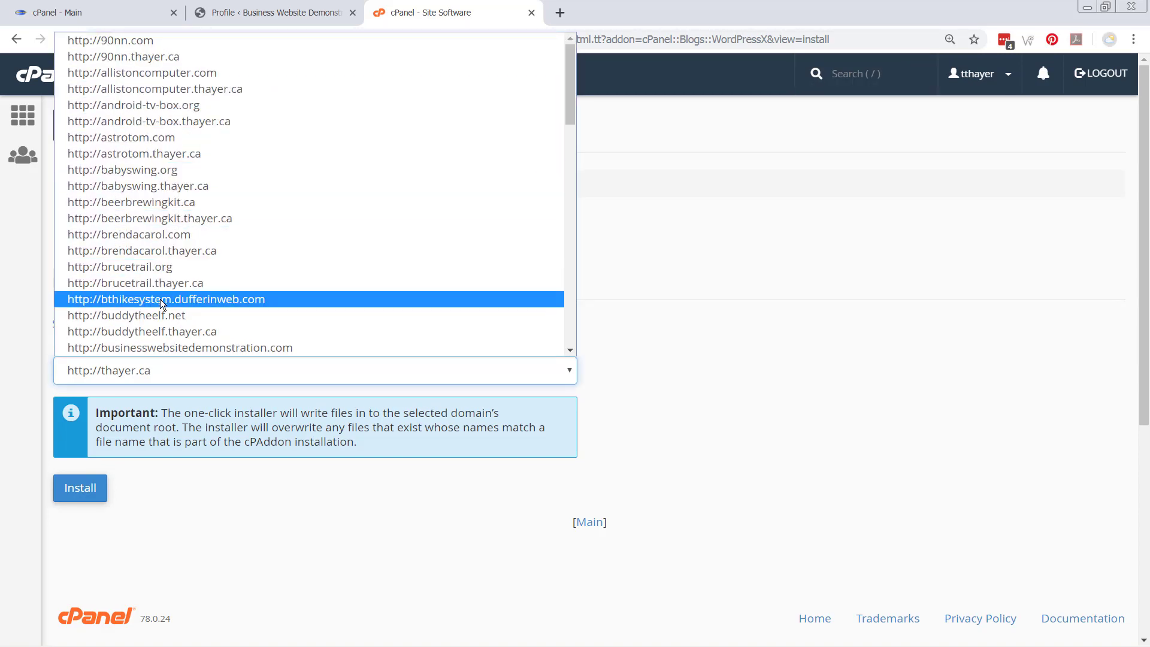
click(172, 348)
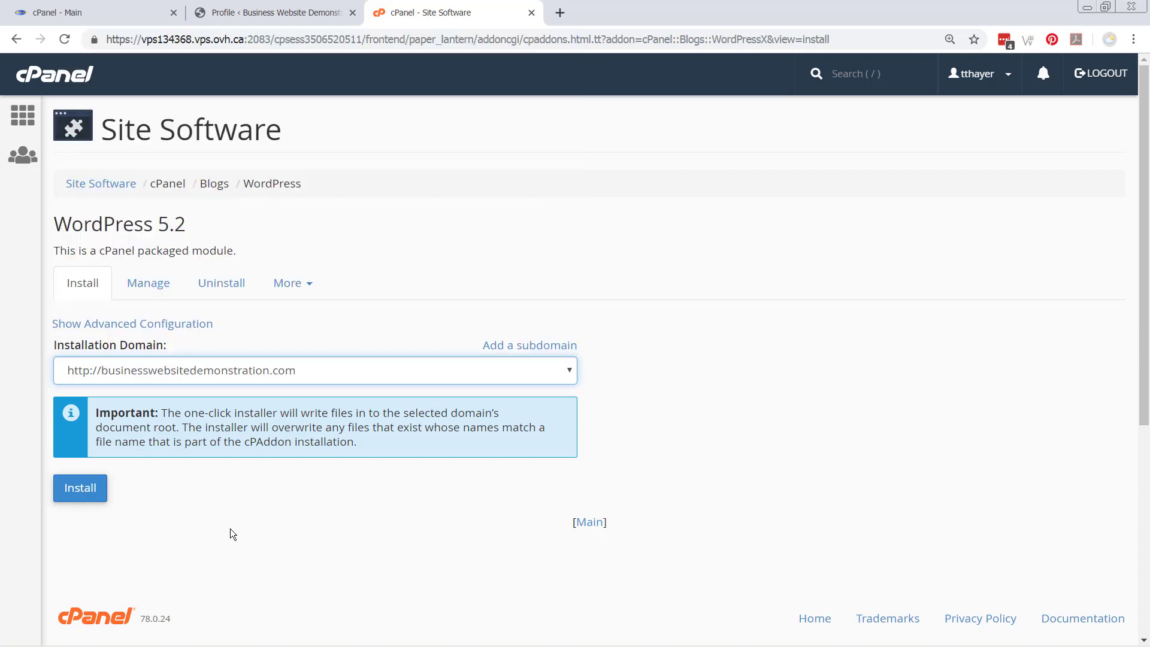
click(77, 494)
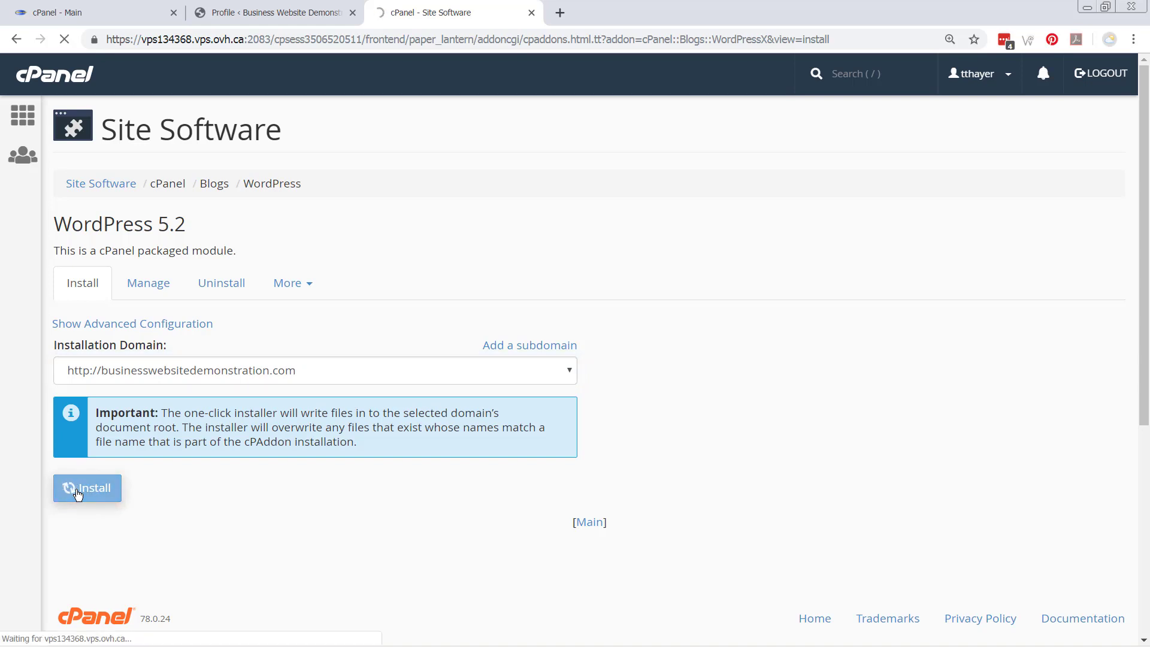